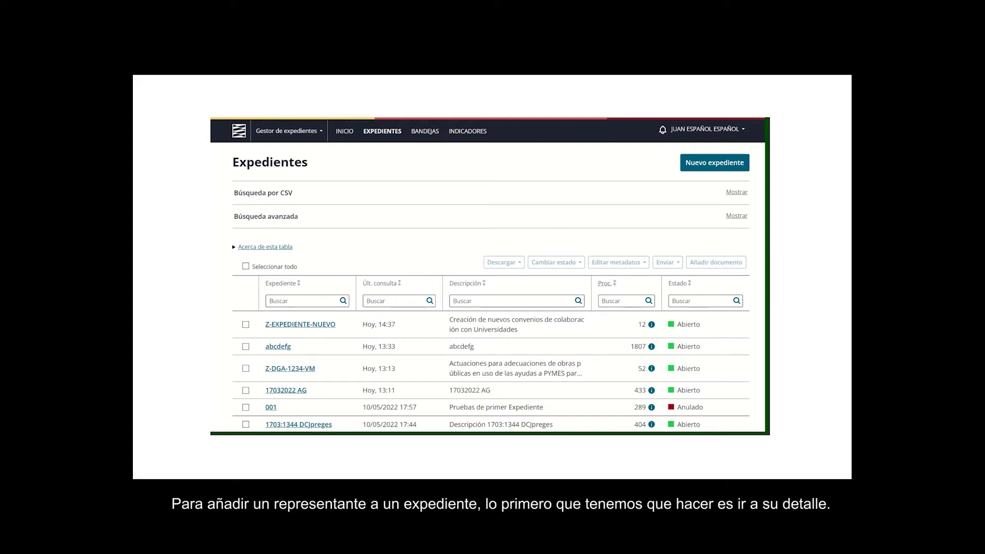
# - Start adding a natural-person representative from Z-EXPEDIENTE-NUEVO's 'Interesados y representantes' tab
pyautogui.click(301, 325)
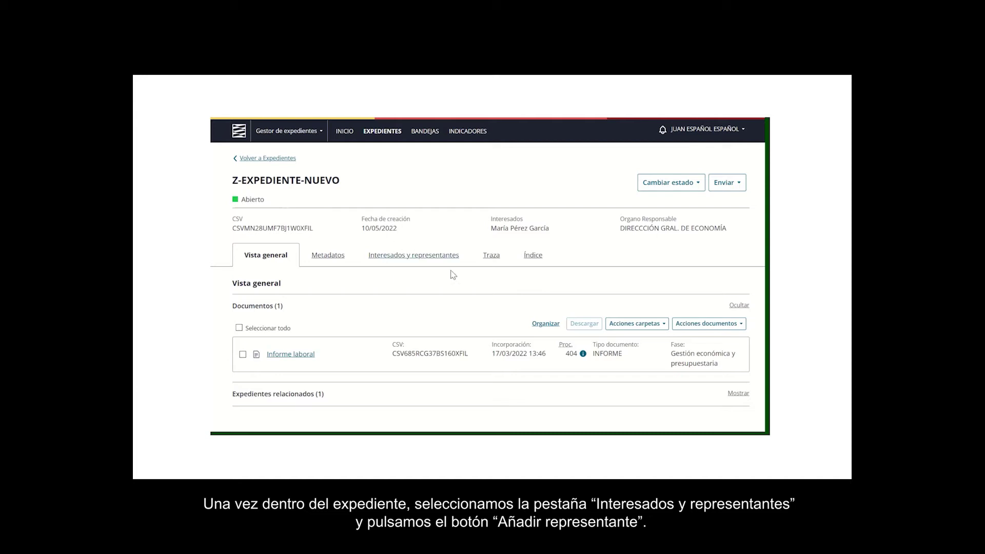
pyautogui.click(409, 263)
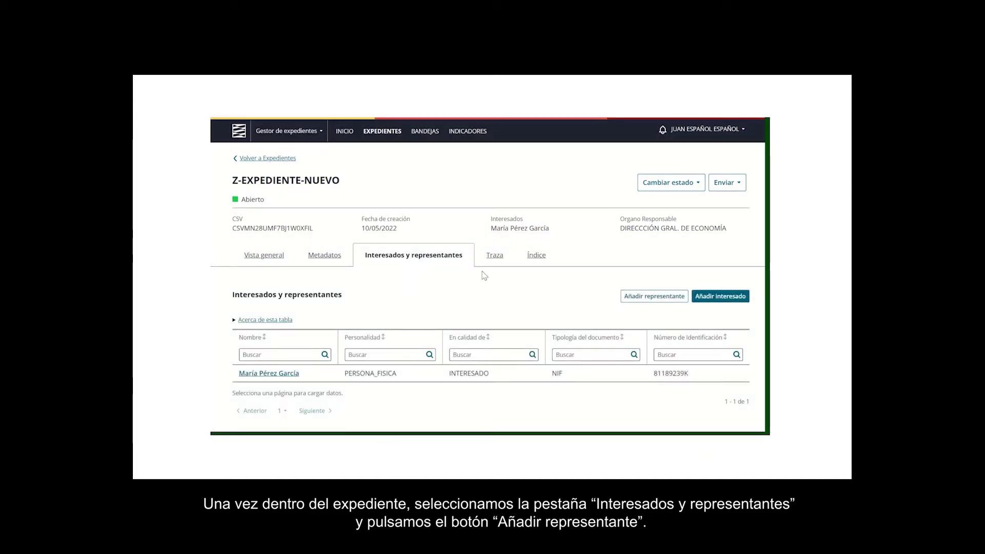
pyautogui.click(657, 297)
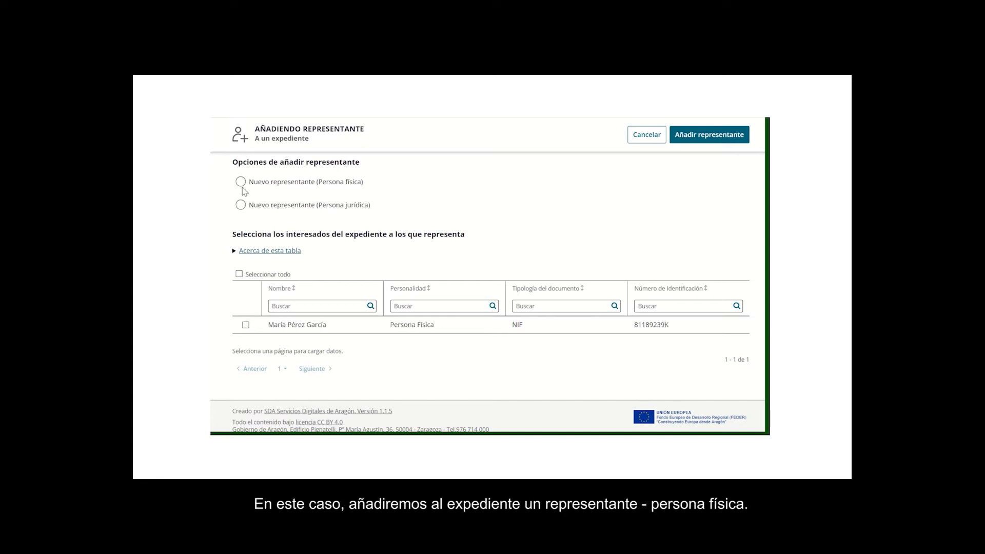
pyautogui.click(241, 182)
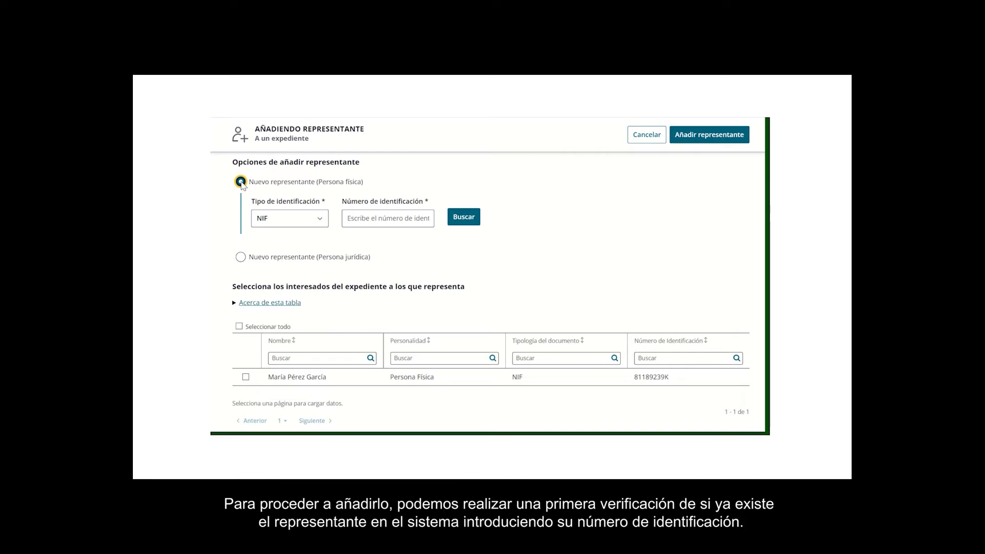
# - Search the representative's NIF in 'Número de identificación' to retrieve their existing record
pyautogui.click(383, 220)
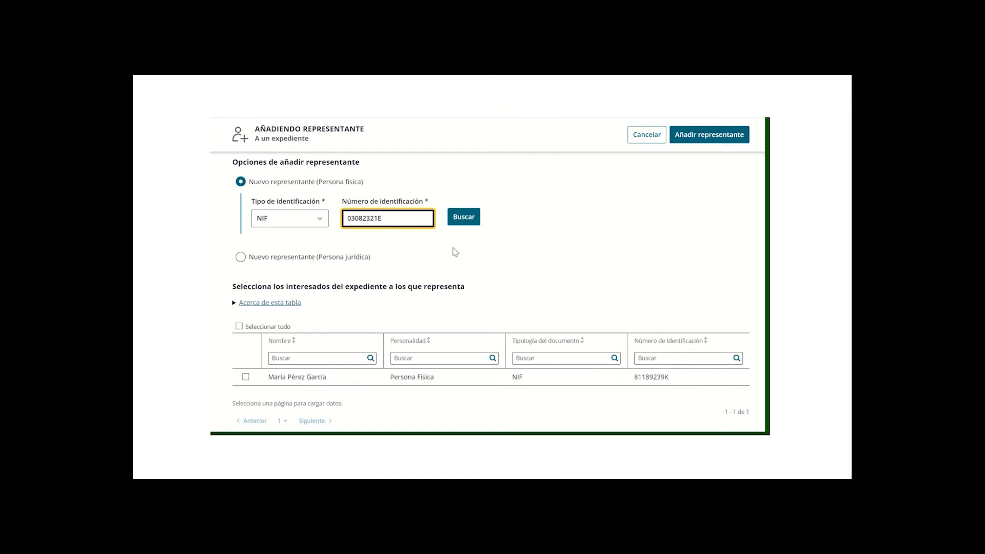
pyautogui.click(465, 226)
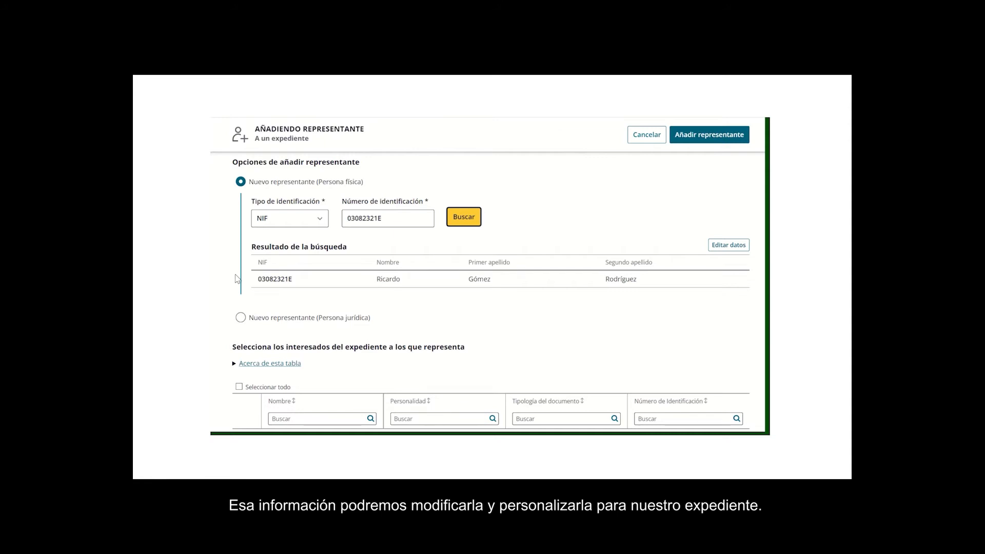
# - Replace the found person's Segundo apellido with 'Pr' and save it for future expedientes
pyautogui.click(731, 246)
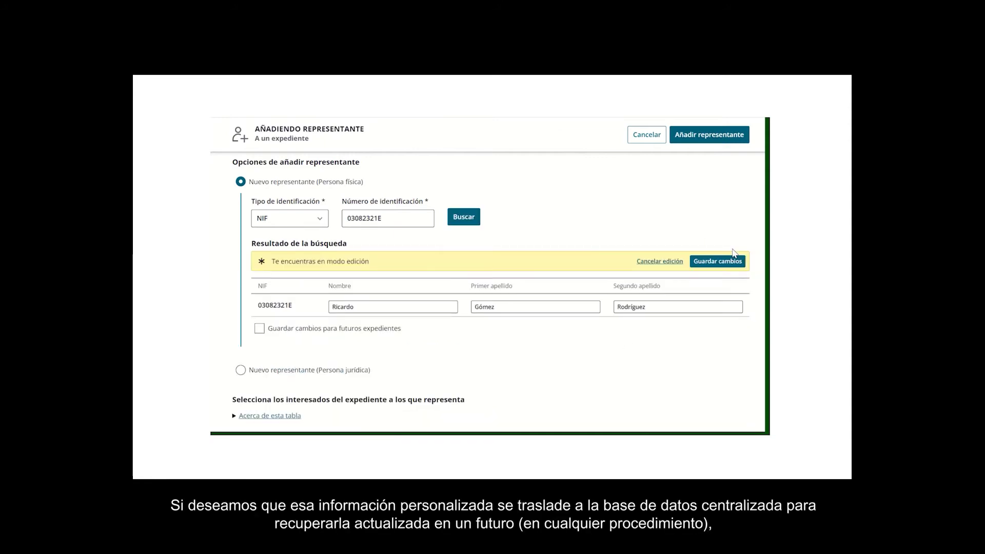
pyautogui.doubleClick(640, 306)
pyautogui.write('Prieto')
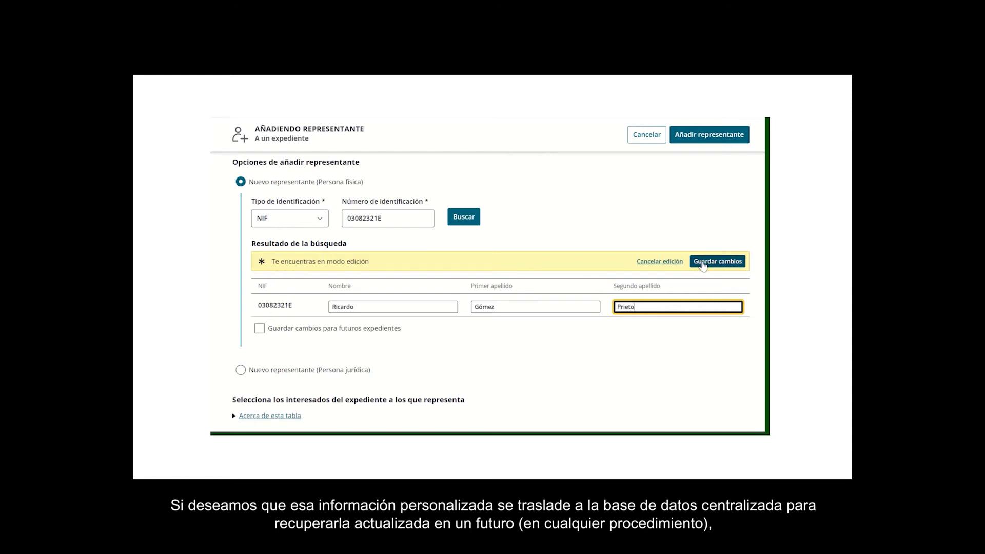
pyautogui.click(260, 328)
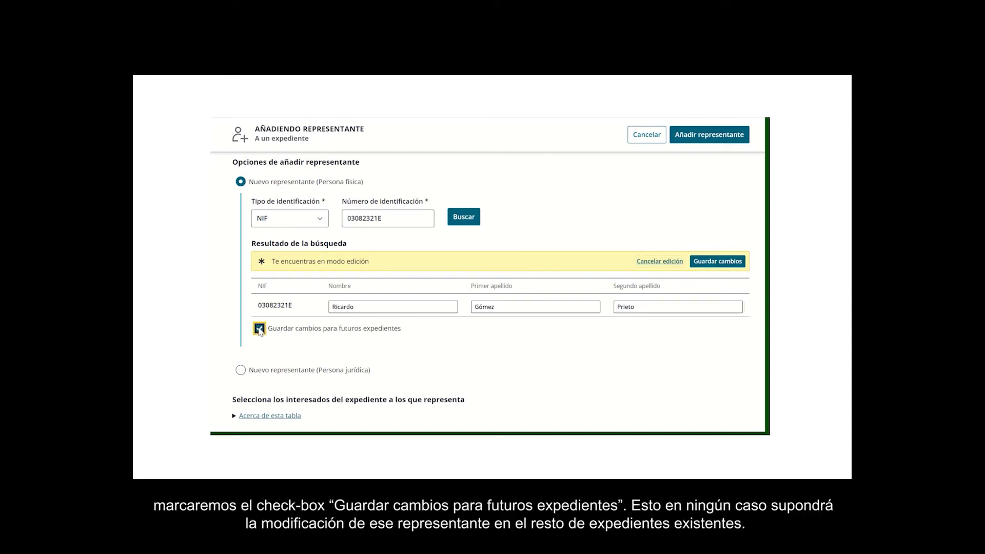
pyautogui.click(728, 263)
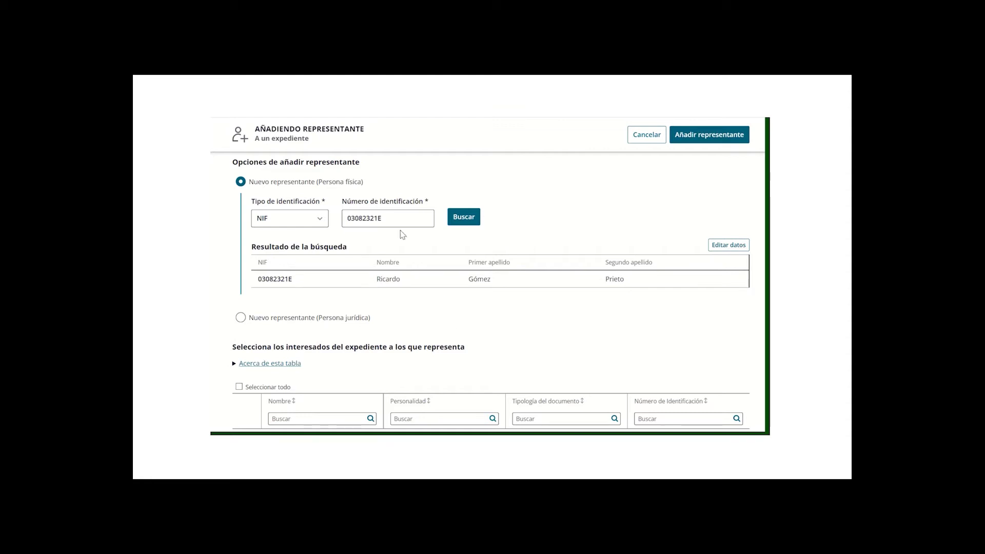
# - Search a changed NIF to see manual name entry, then search the original NIF again
pyautogui.click(379, 219)
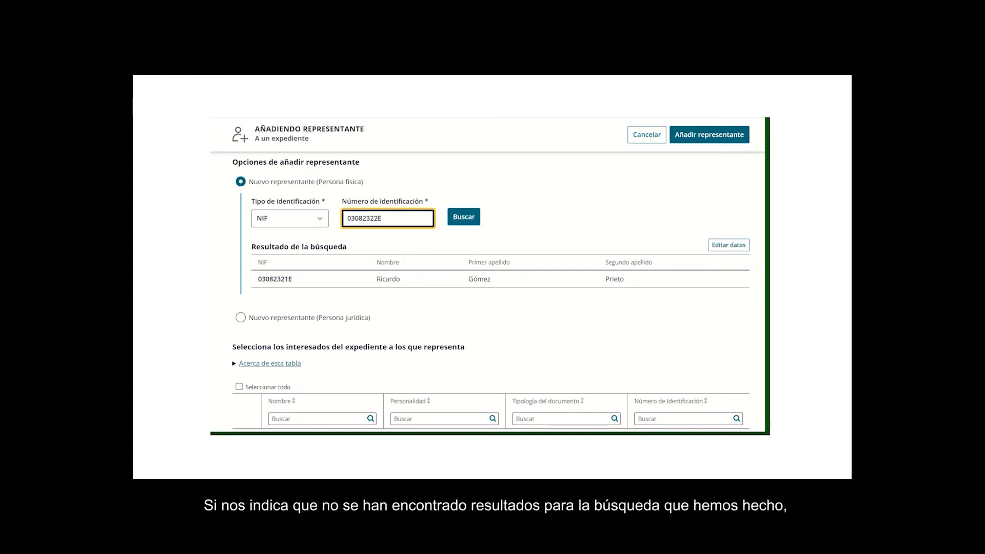
pyautogui.click(468, 218)
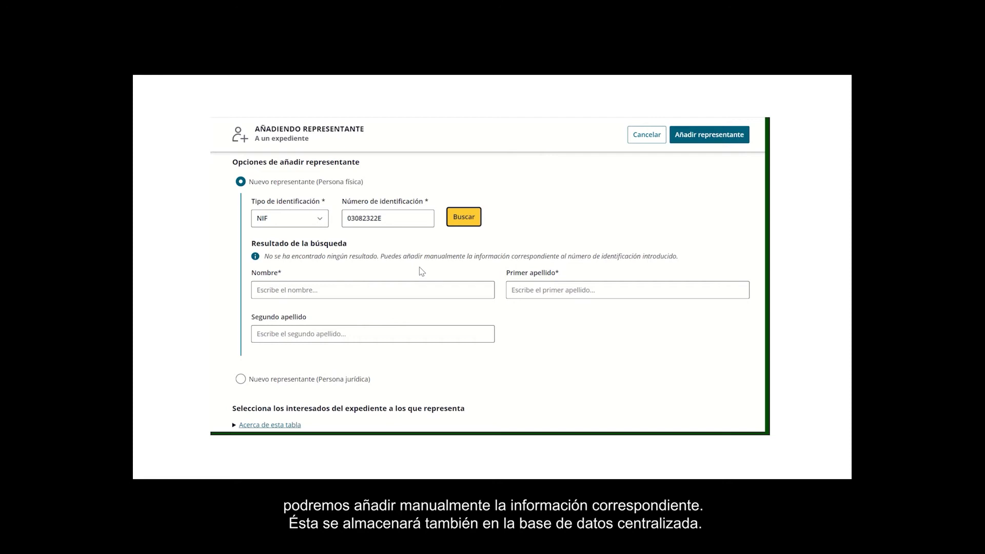
pyautogui.doubleClick(377, 218)
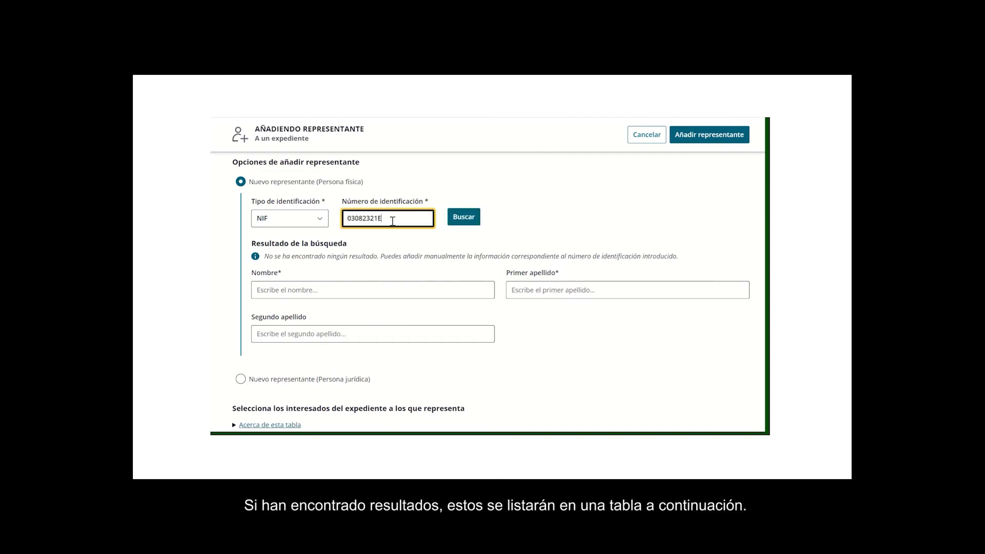
pyautogui.click(460, 226)
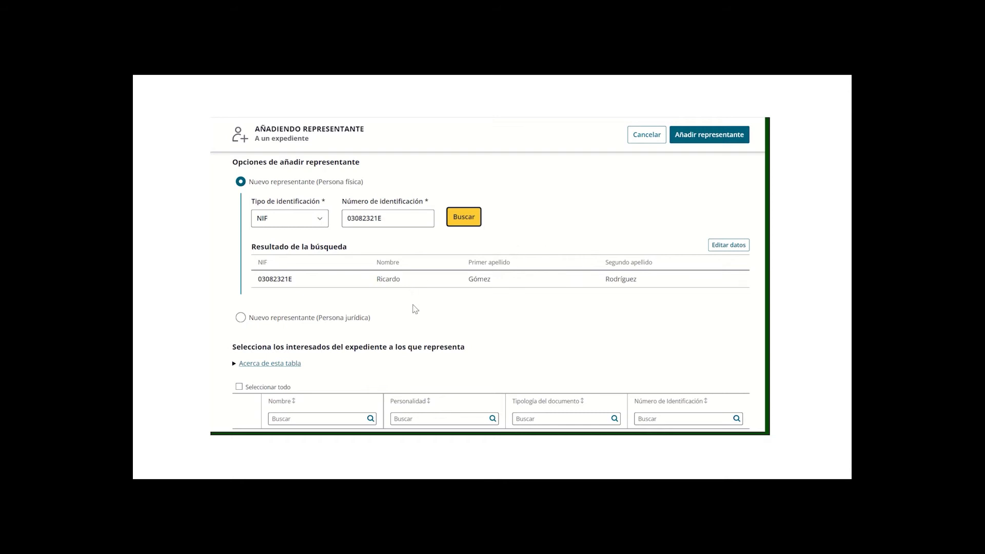
# - Add the representative to Z-EXPEDIENTE-NUEVO on behalf of the ticked interested party
pyautogui.click(728, 139)
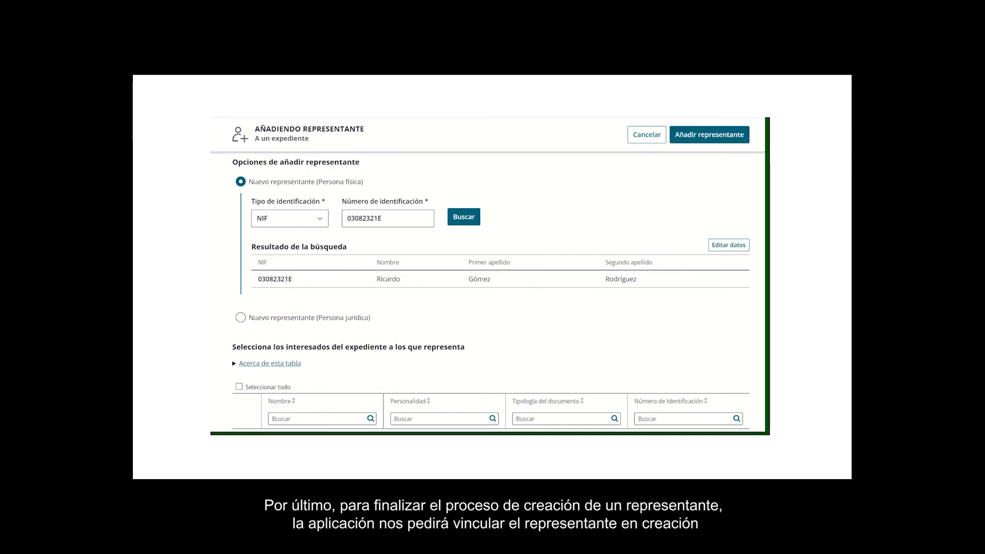
pyautogui.scroll(-1, 223, 215)
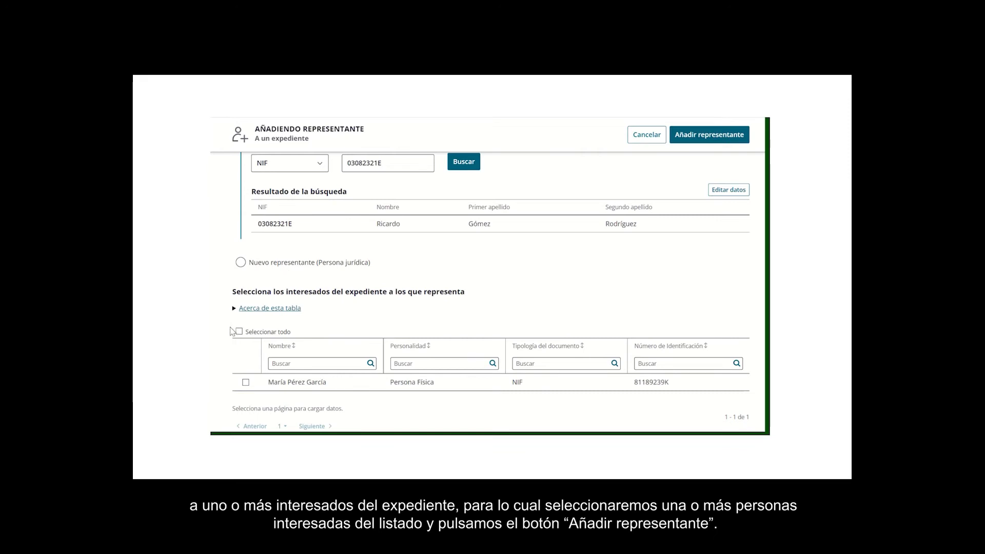
pyautogui.click(245, 382)
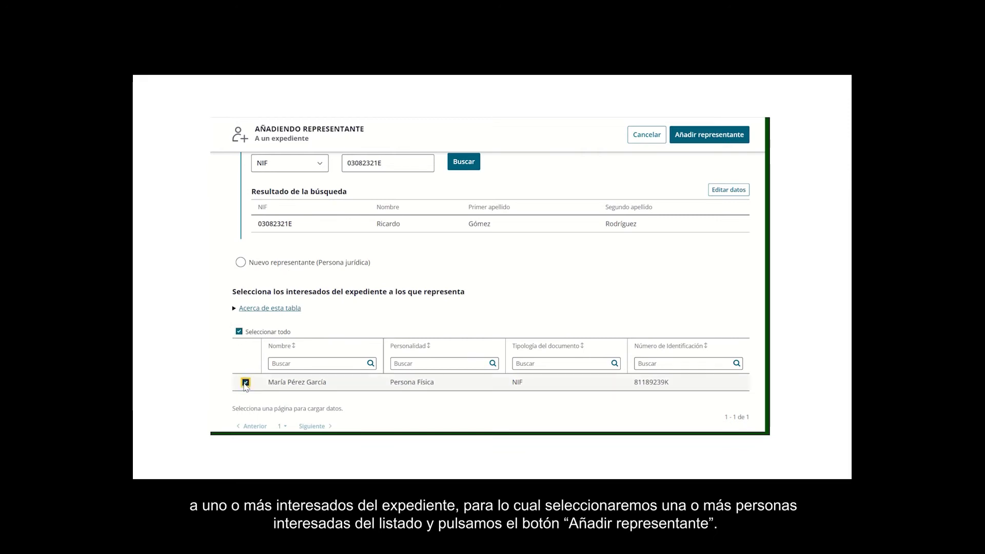
pyautogui.click(694, 136)
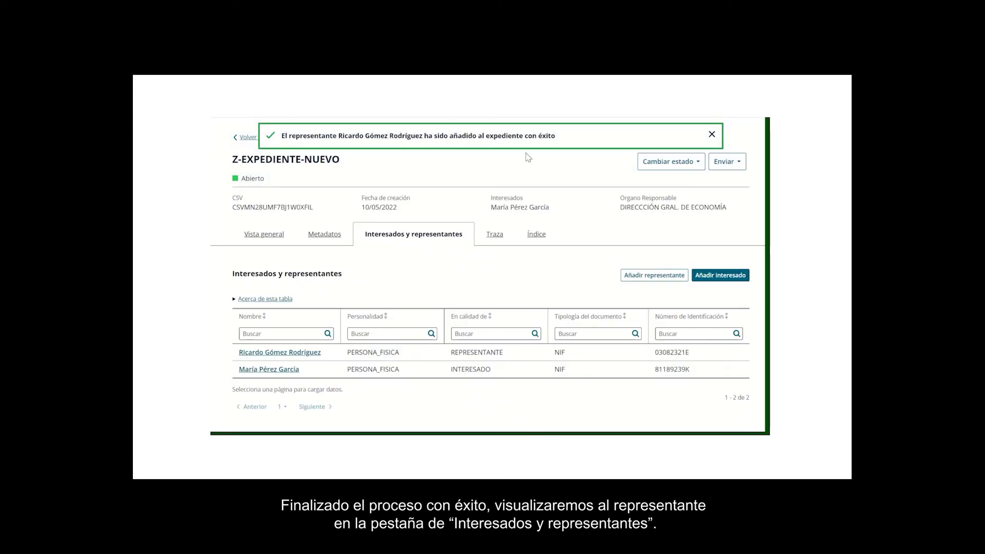
# - Close the success notice, check the representative's Interesados representados, and return to Z-EXPEDIENTE-NUEVO
pyautogui.click(711, 134)
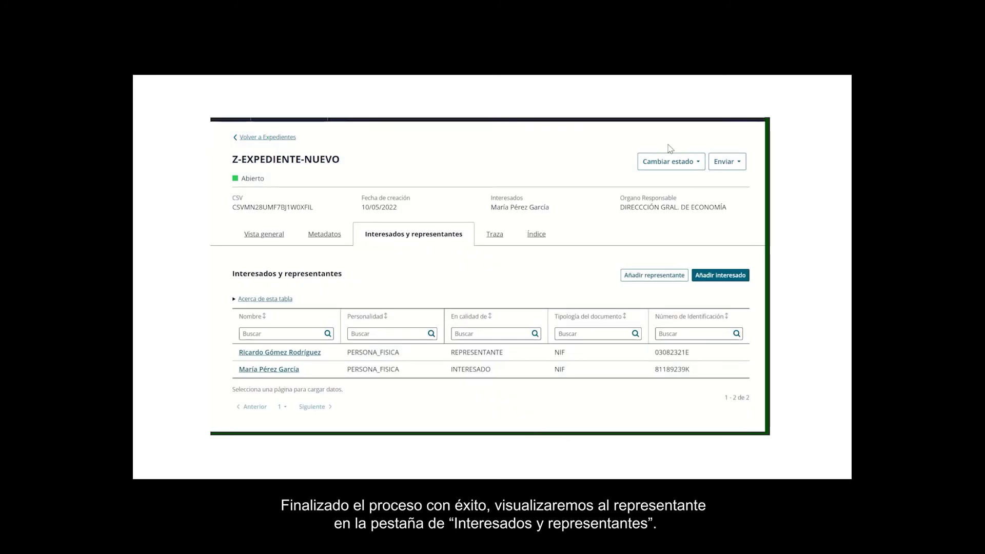
pyautogui.click(282, 354)
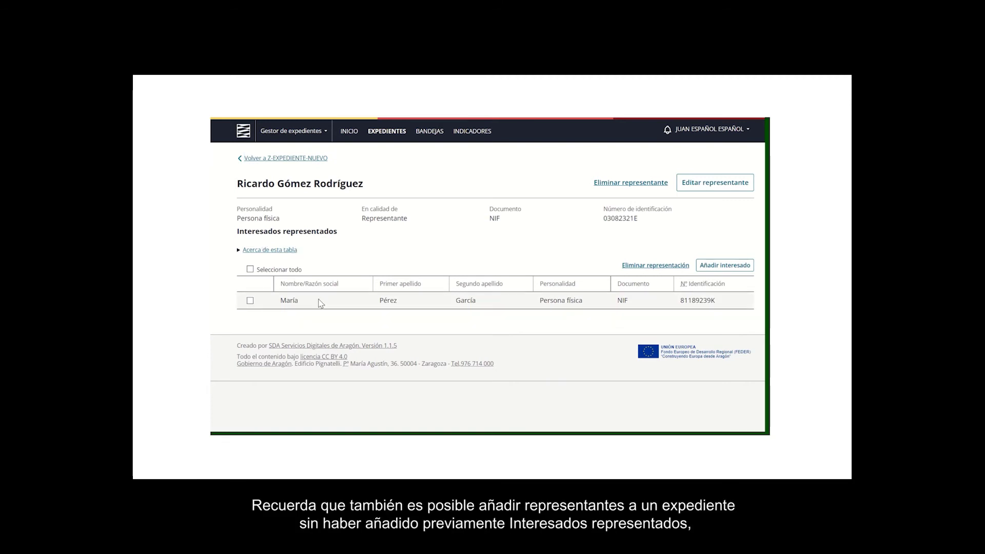
pyautogui.click(292, 158)
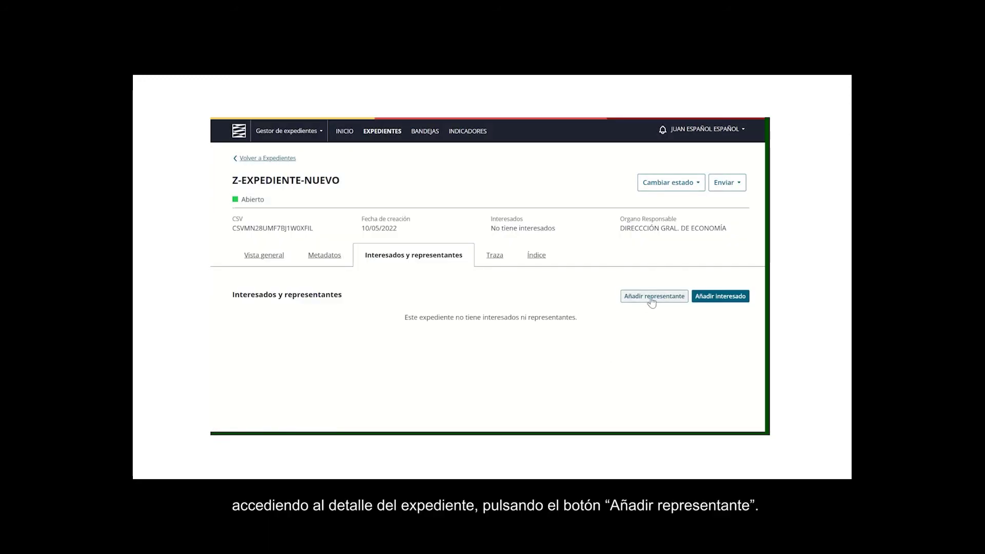
pyautogui.click(654, 301)
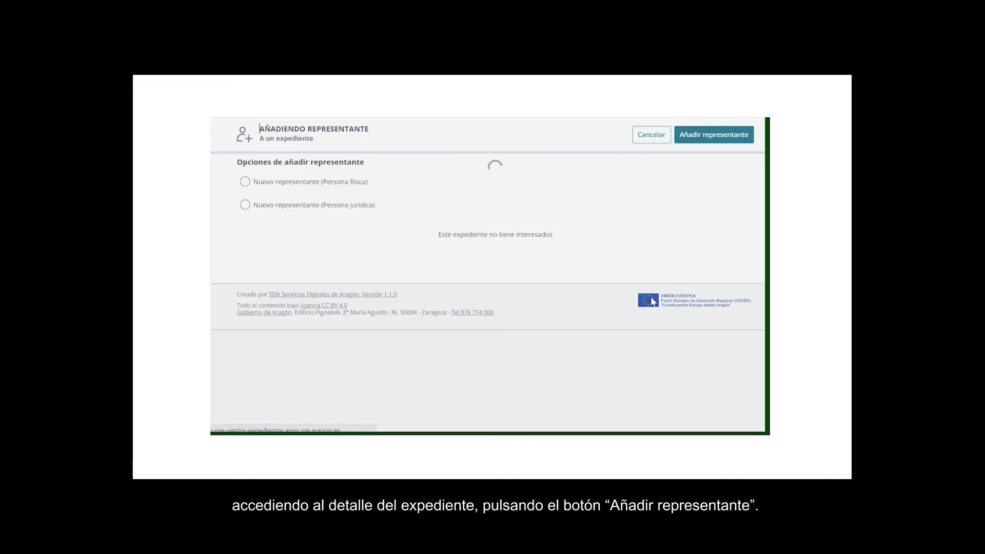
# - Add the natural person found by NIF as a representative of Z-EXPEDIENTE-NUEVO
pyautogui.click(252, 184)
pyautogui.click(381, 216)
pyautogui.click(388, 242)
pyautogui.click(481, 222)
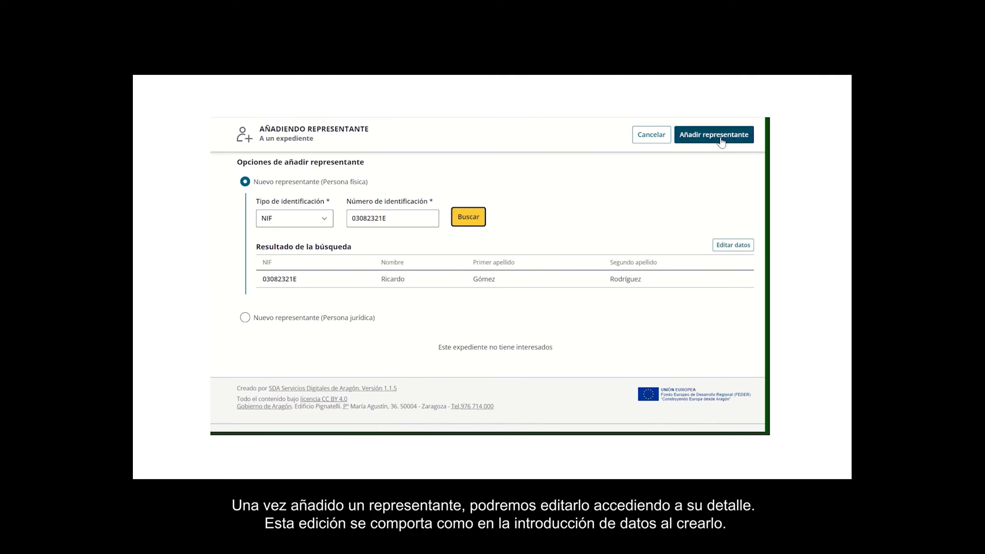
pyautogui.click(721, 139)
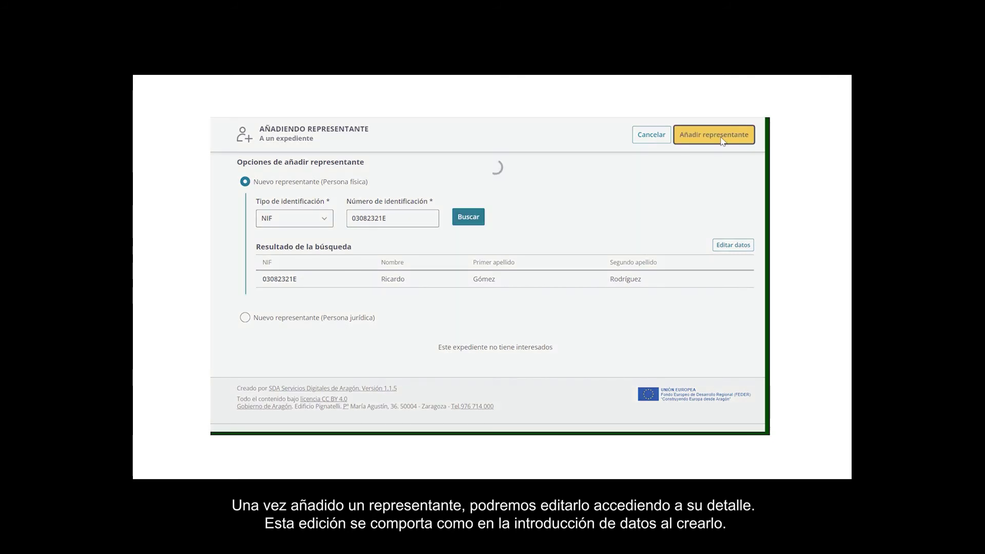
# - Open the representative's details, cancel editing without changes, and return to the expediente
pyautogui.click(282, 311)
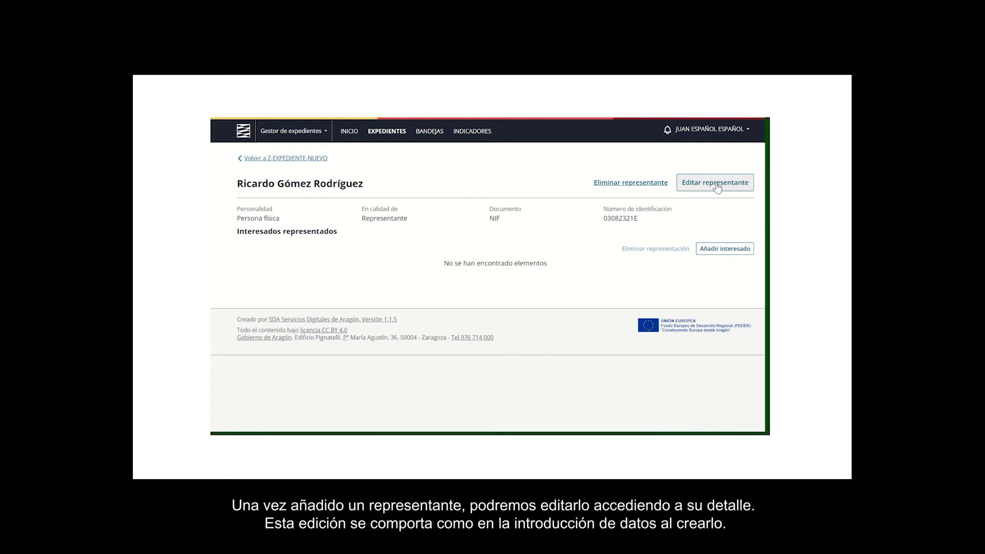
pyautogui.click(717, 184)
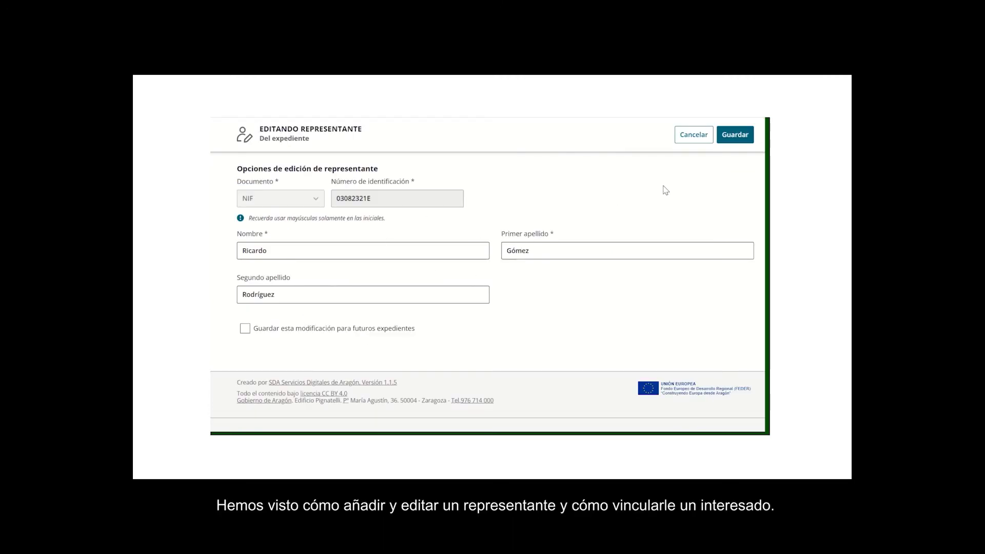
pyautogui.click(693, 135)
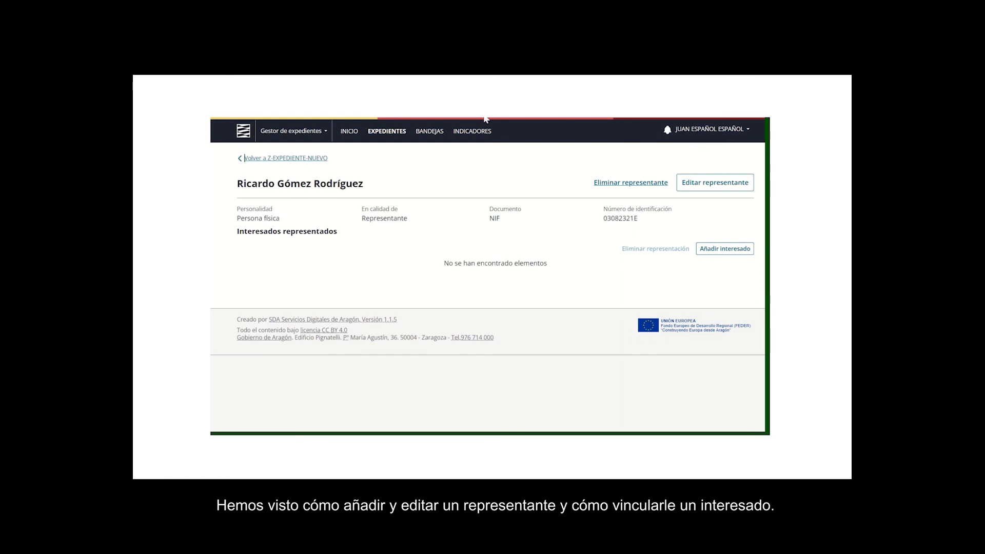
pyautogui.click(302, 158)
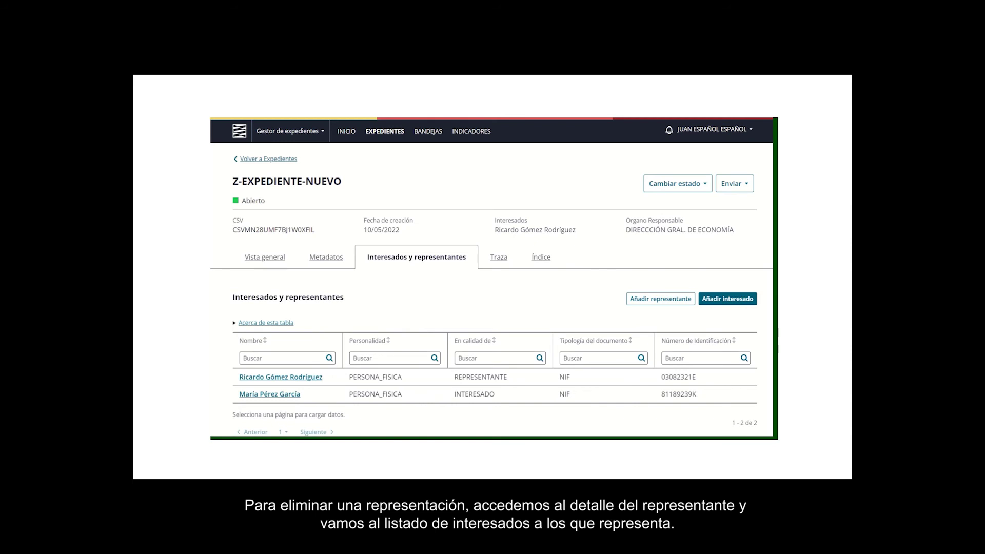
# - Remove the representative's representation of the interested party with Eliminar representación
pyautogui.click(276, 377)
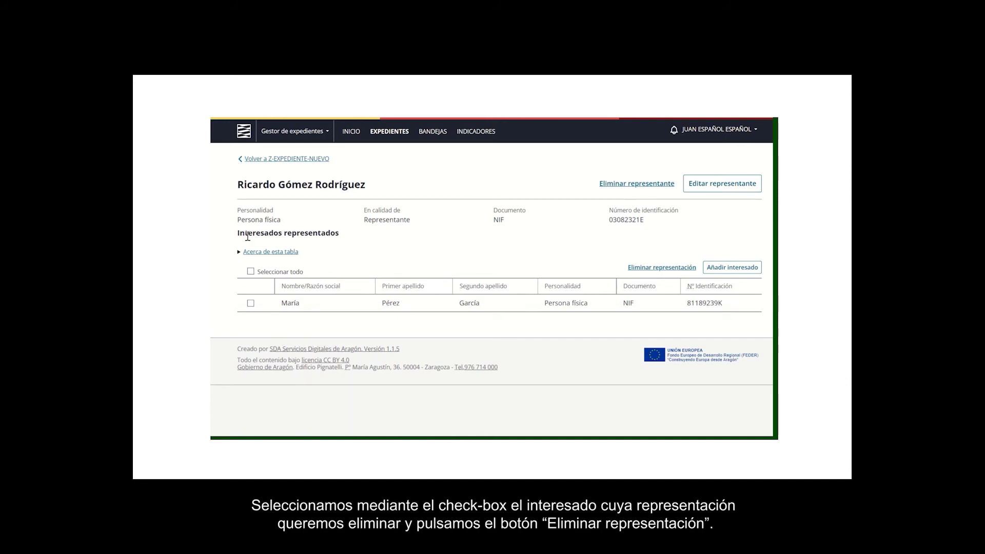
pyautogui.click(251, 303)
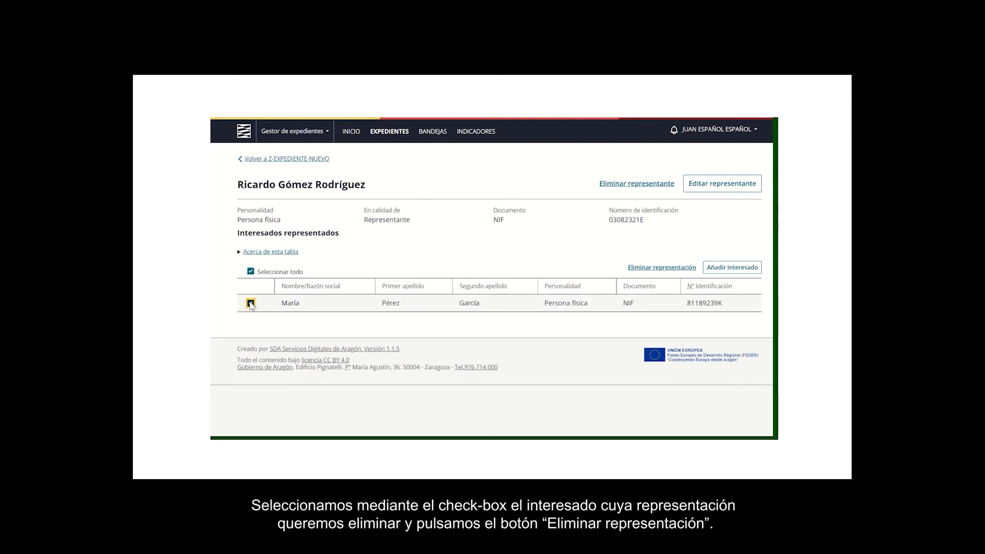
pyautogui.click(666, 269)
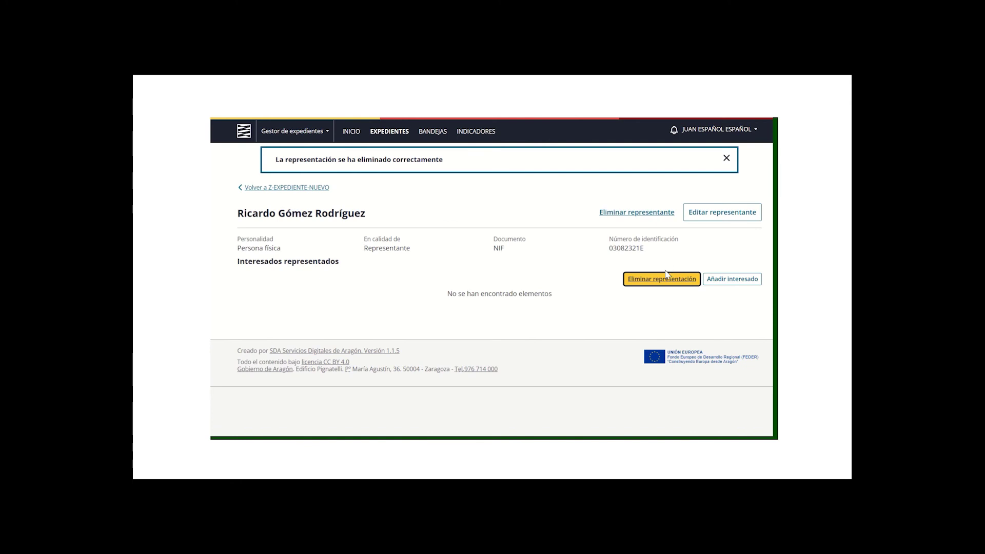
# - Delete the representative from Z-EXPEDIENTE-NUEVO via Eliminar representante, confirming in the dialog
pyautogui.click(308, 187)
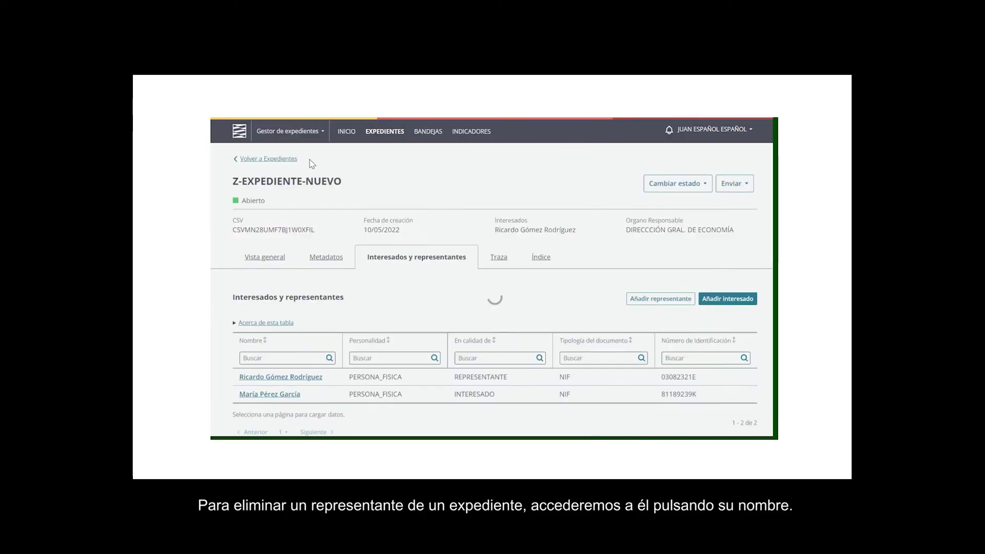
pyautogui.scroll(-1, 288, 322)
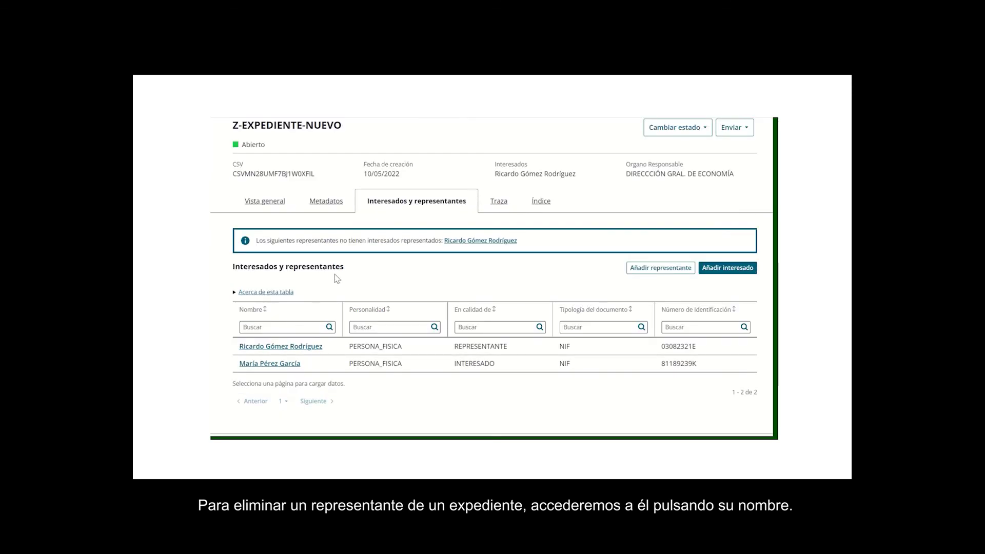
pyautogui.click(298, 347)
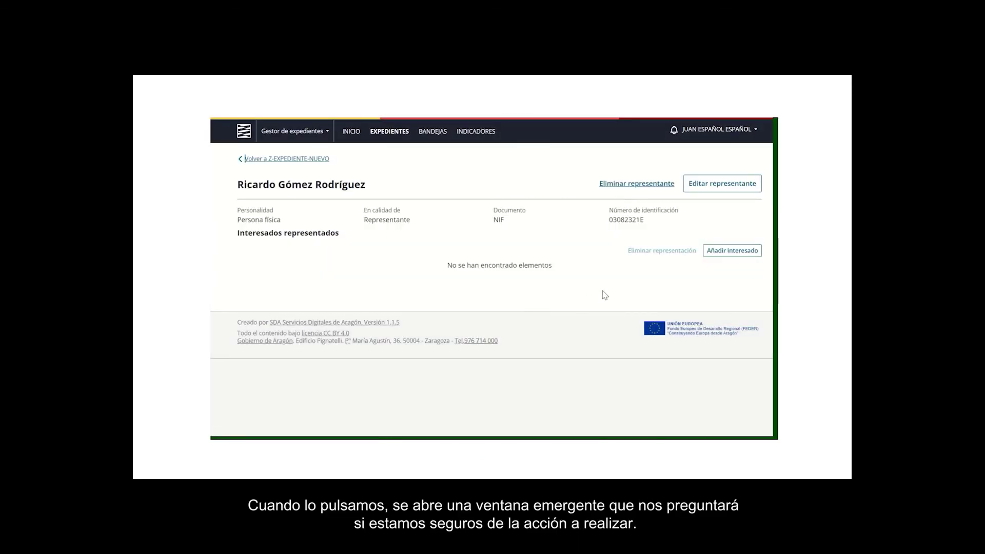
pyautogui.click(639, 194)
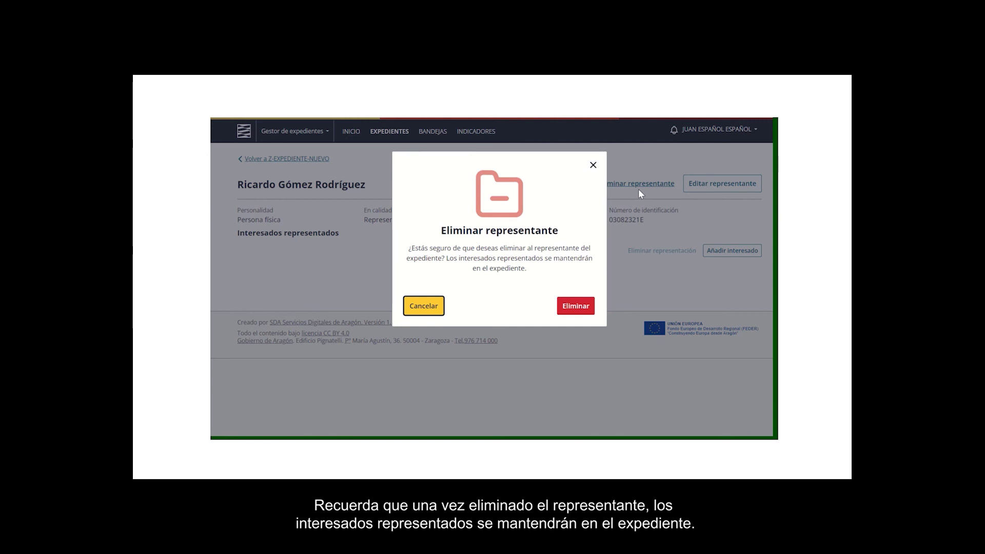
pyautogui.click(575, 306)
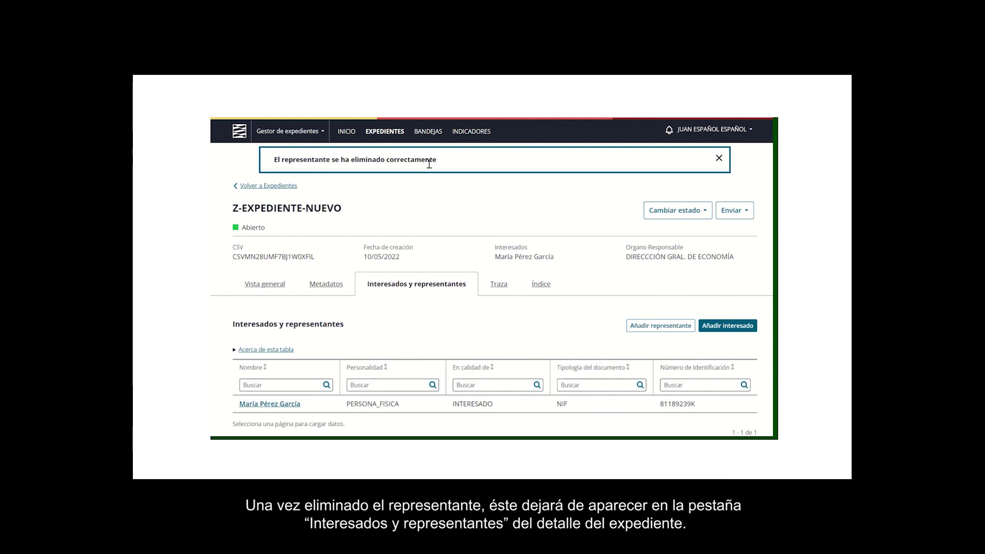
pyautogui.scroll(-1, 438, 205)
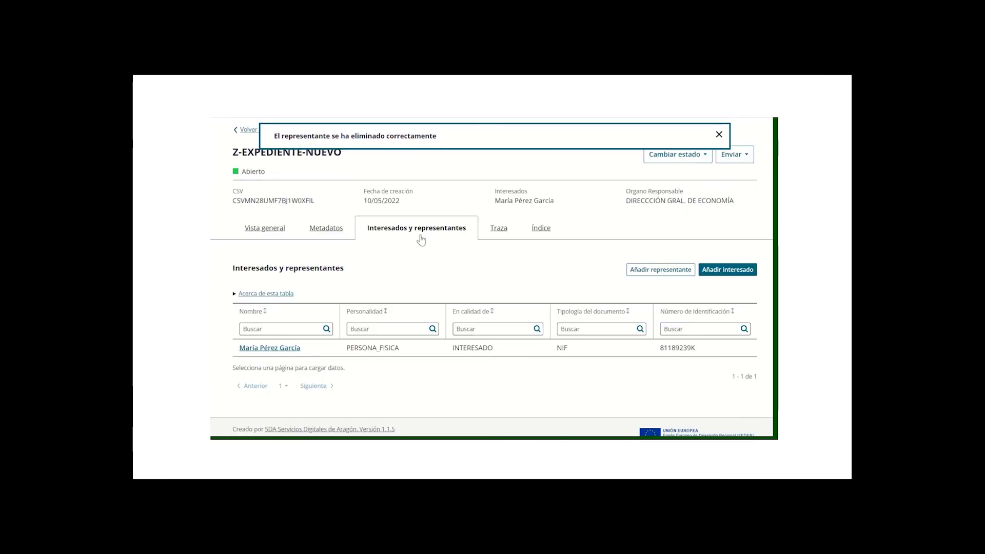